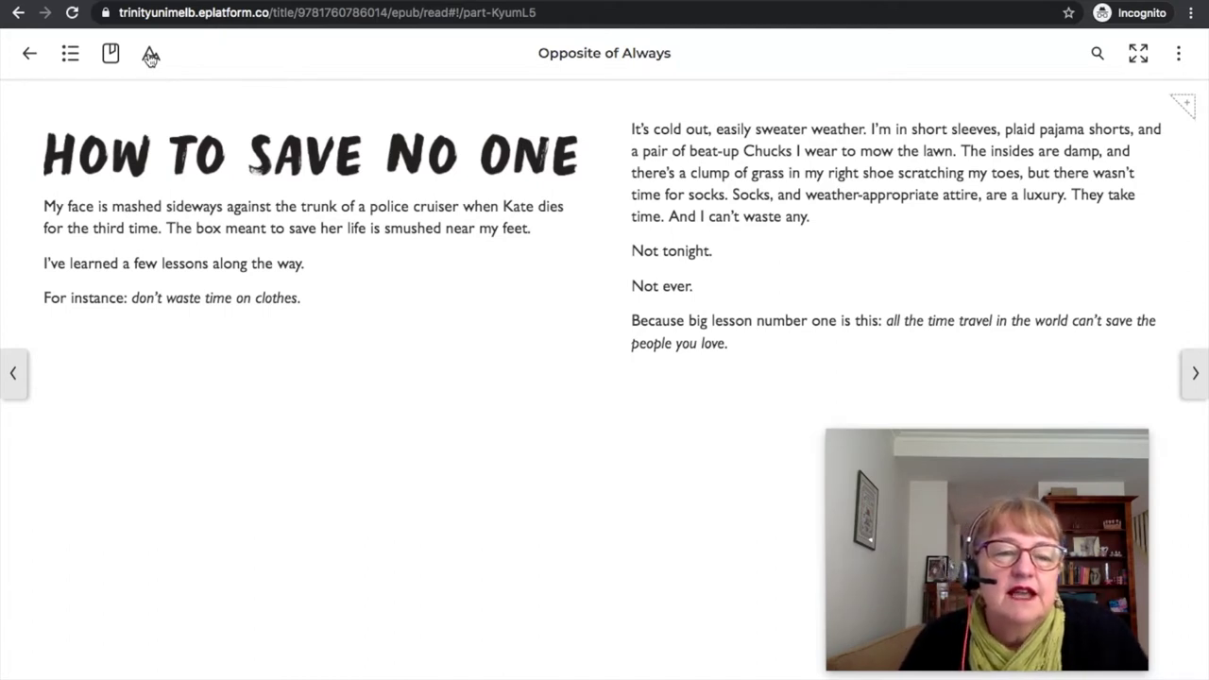
Open the reading display settings for Opposite of Always in the web reader
left_click(151, 57)
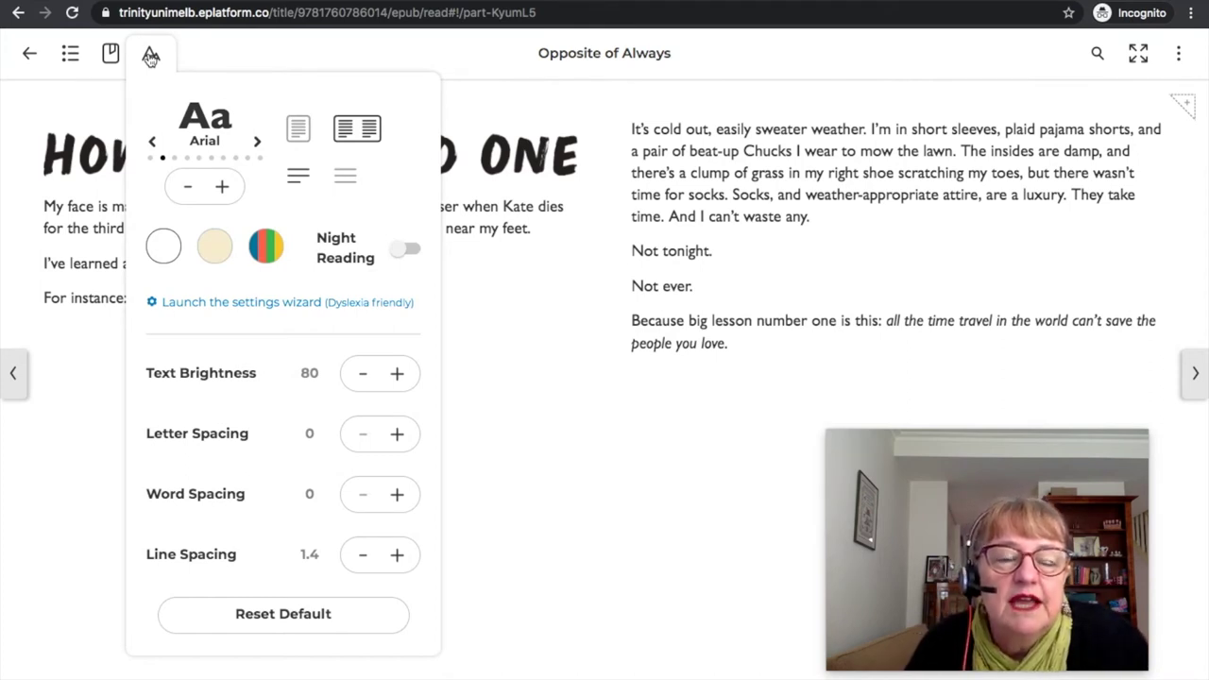
Enlarge the book text two sizes and try the Opendyslexic, Georgia and Trebuchet fonts
left_click(224, 190)
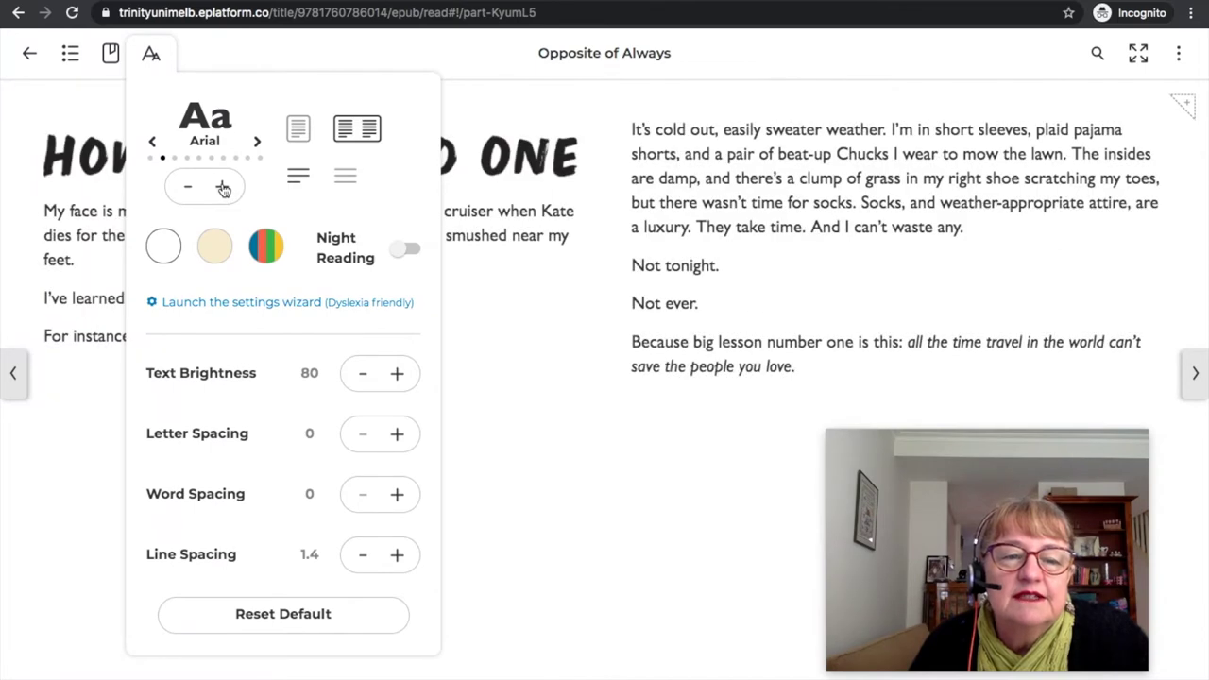
left_click(224, 190)
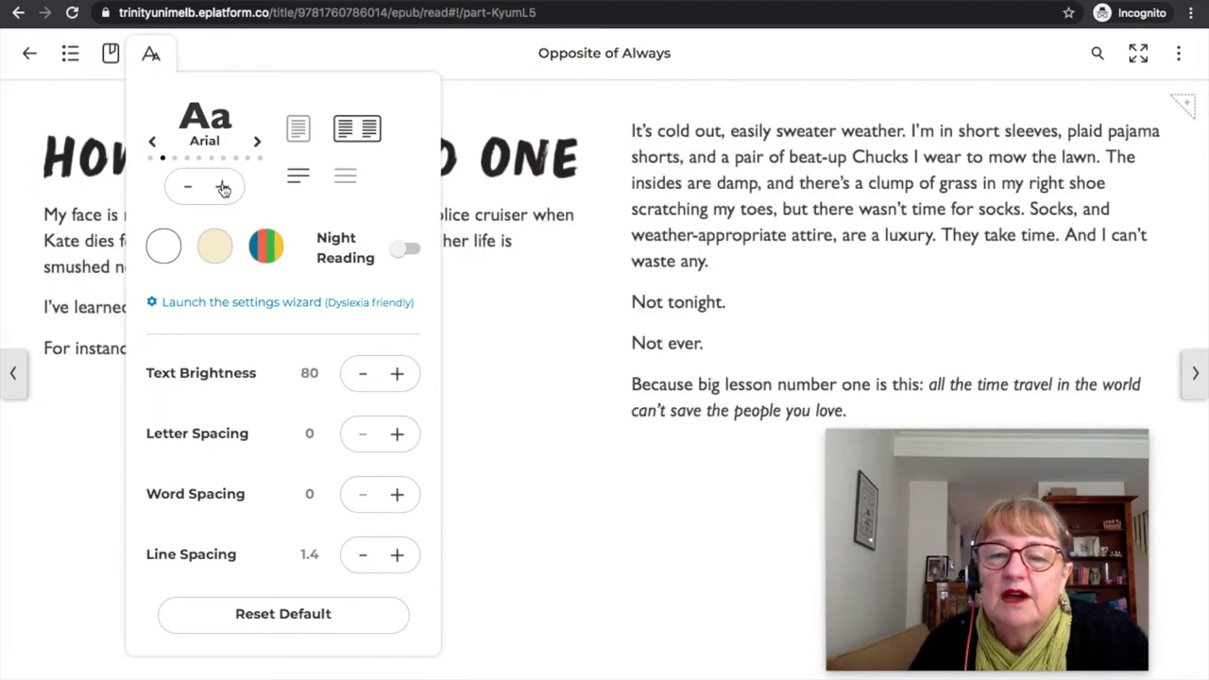
left_click(258, 143)
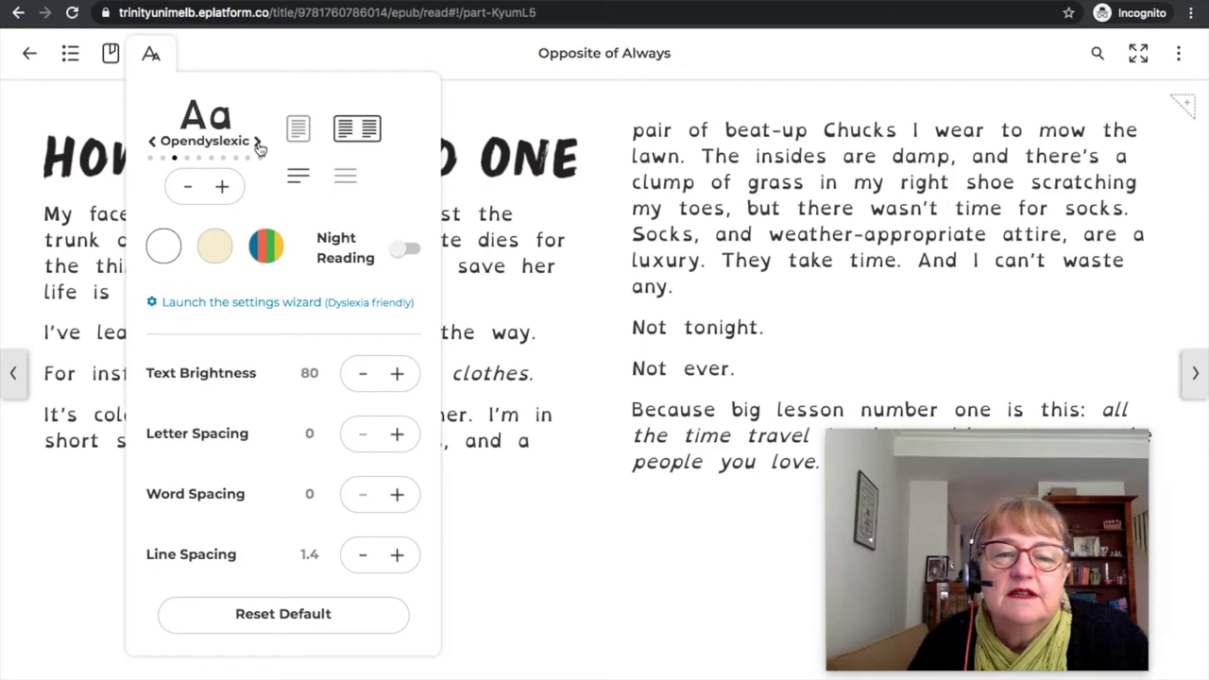
left_click(258, 144)
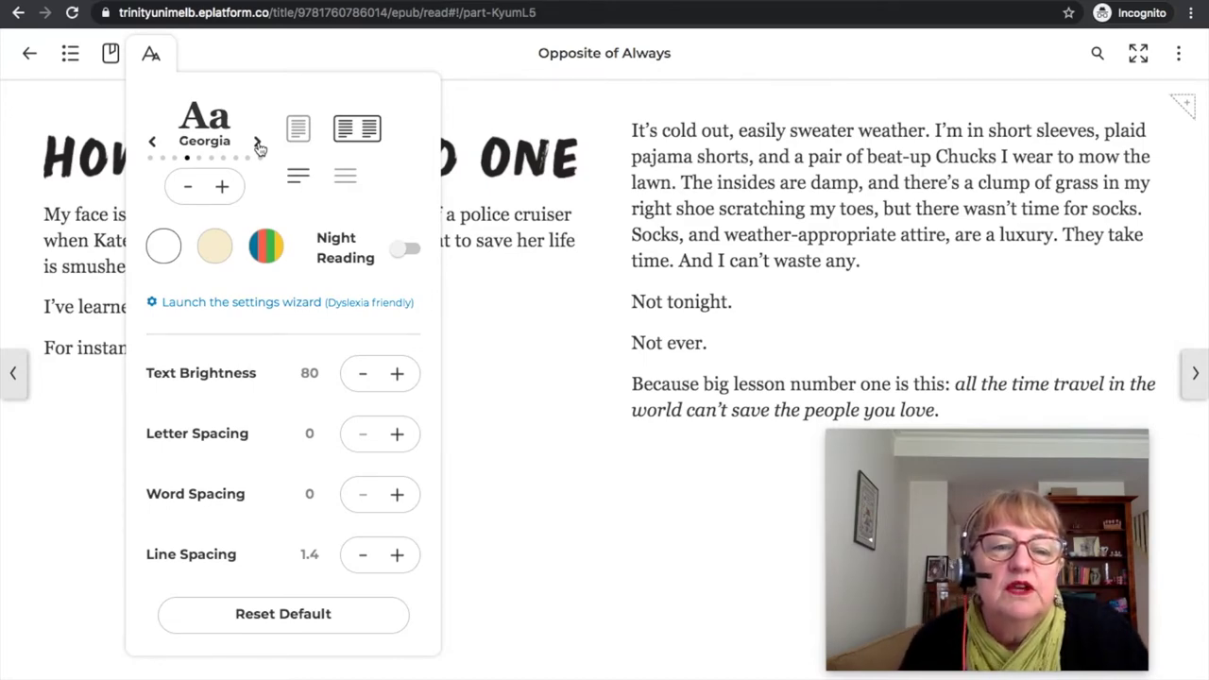
left_click(258, 144)
Make the page cream, turn on night reading, then reset the text settings to defaults
left_click(214, 251)
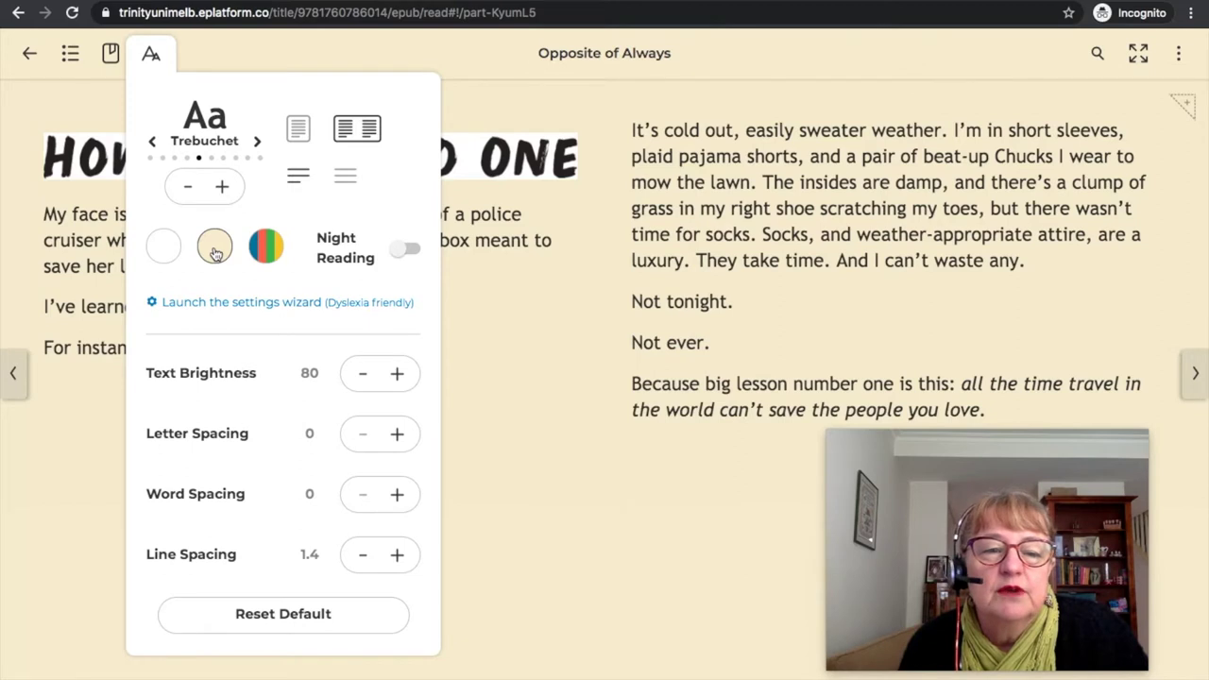
left_click(268, 249)
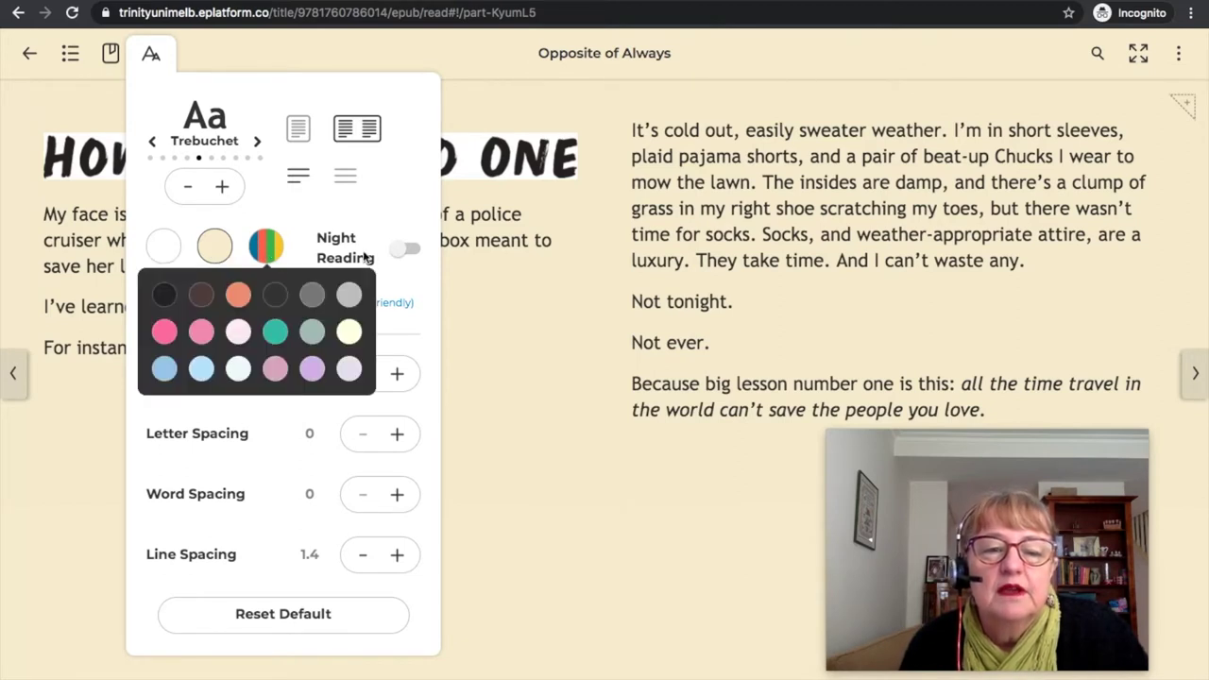
left_click(410, 251)
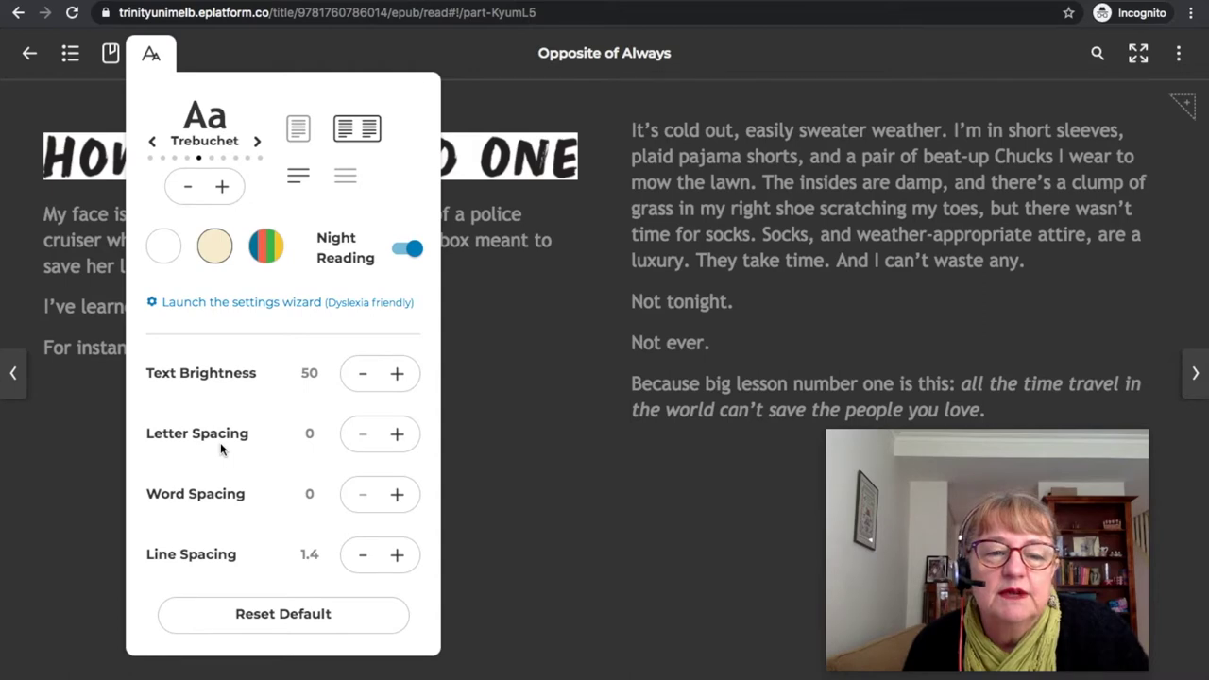
left_click(283, 616)
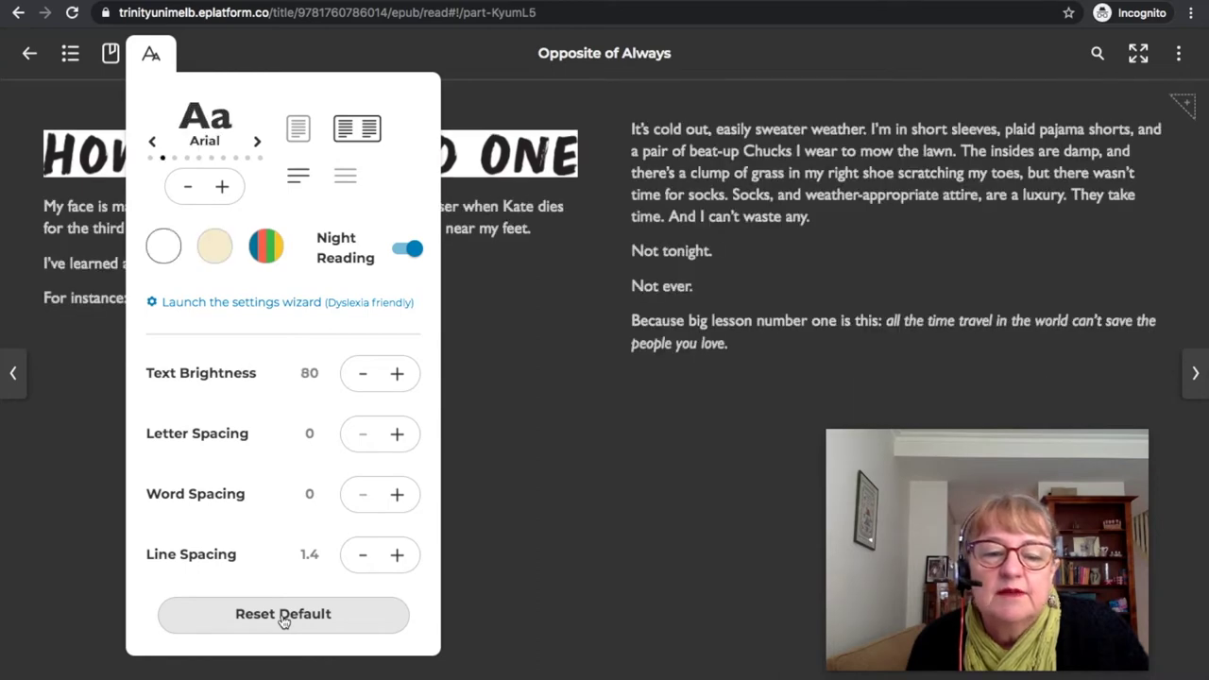
left_click(497, 378)
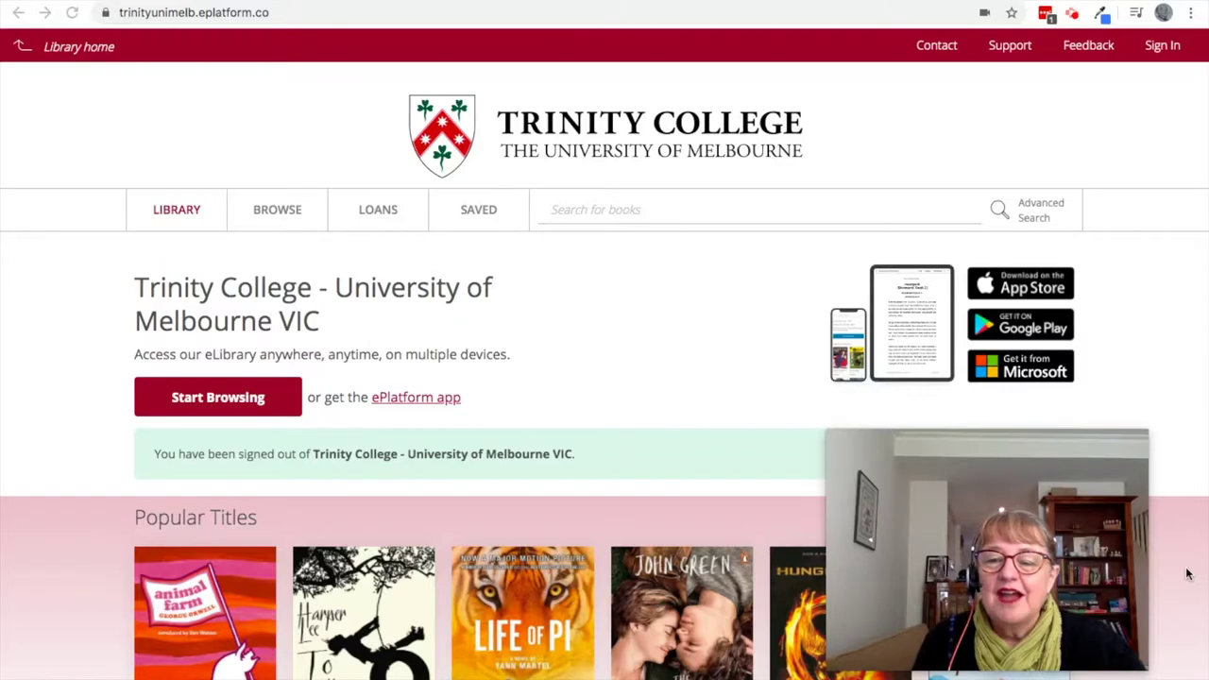
Scroll the library home page down to the FSP - Oxford Bookworms row
scroll(1188, 574, "down", 6)
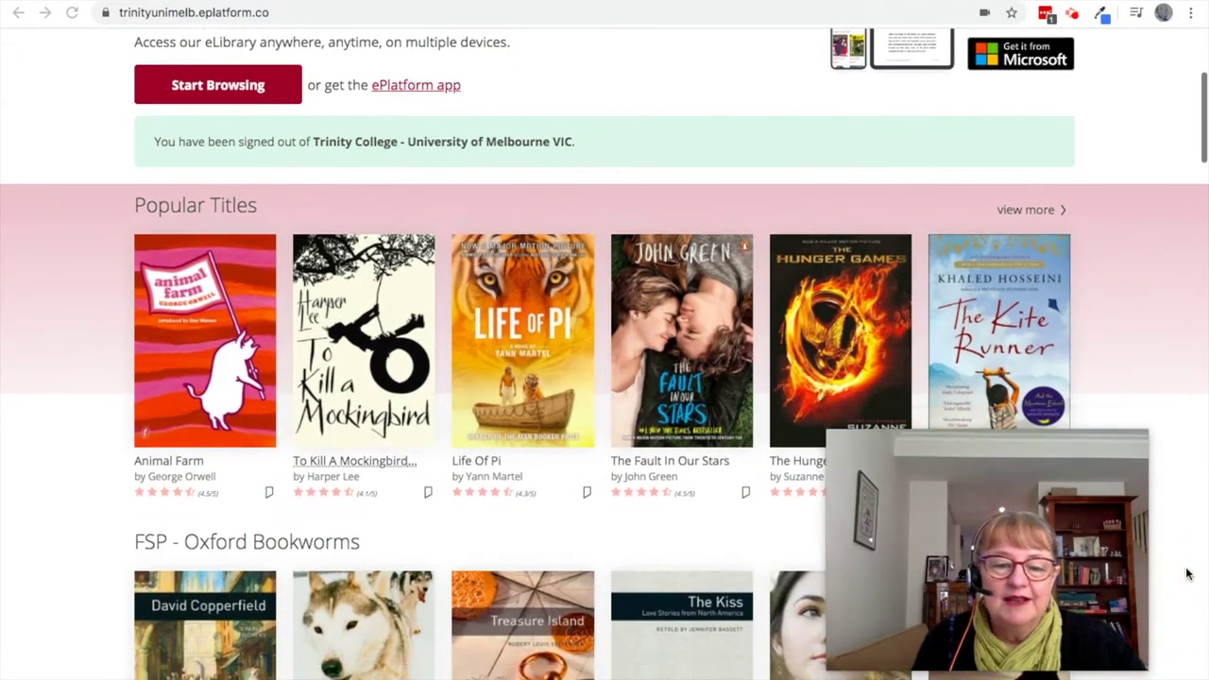
scroll(1188, 575, "down", 1)
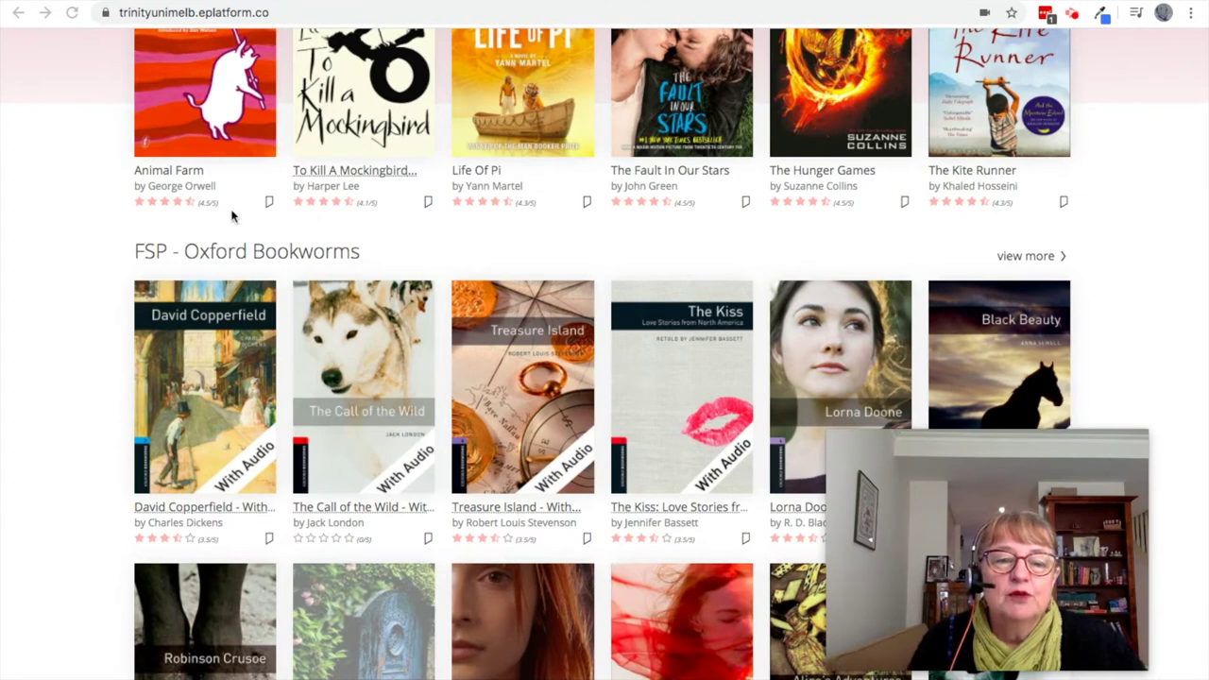
scroll(479, 322, "down", 2)
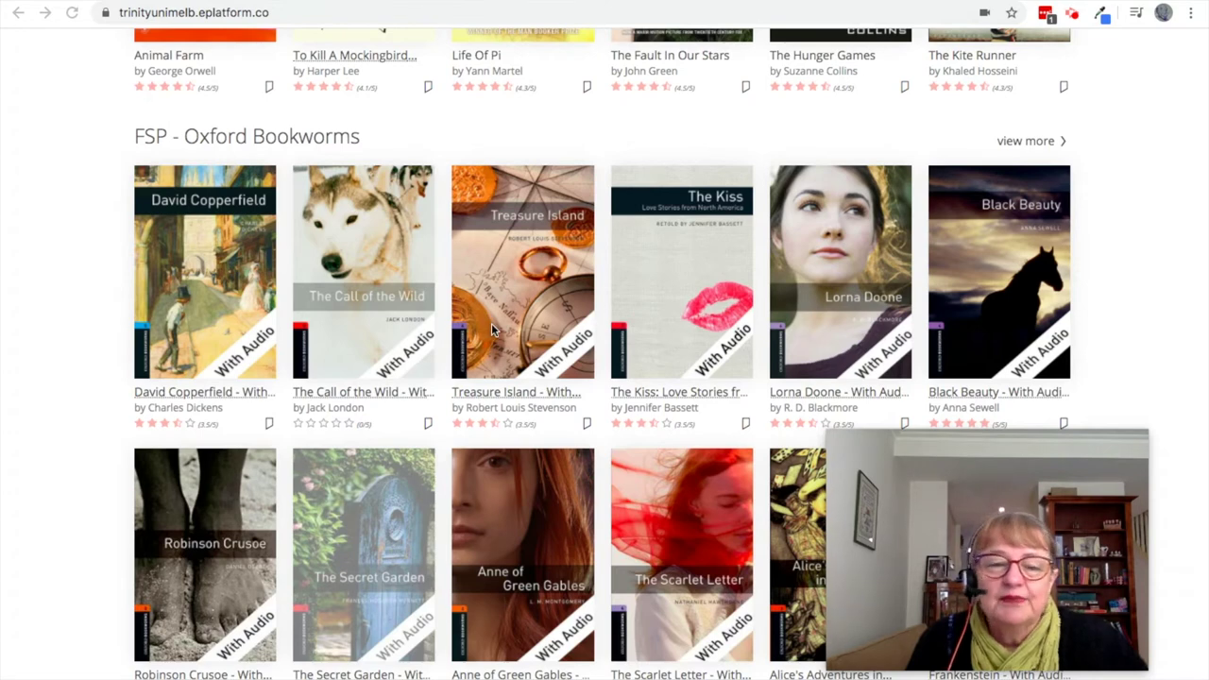
scroll(491, 323, "down", 2)
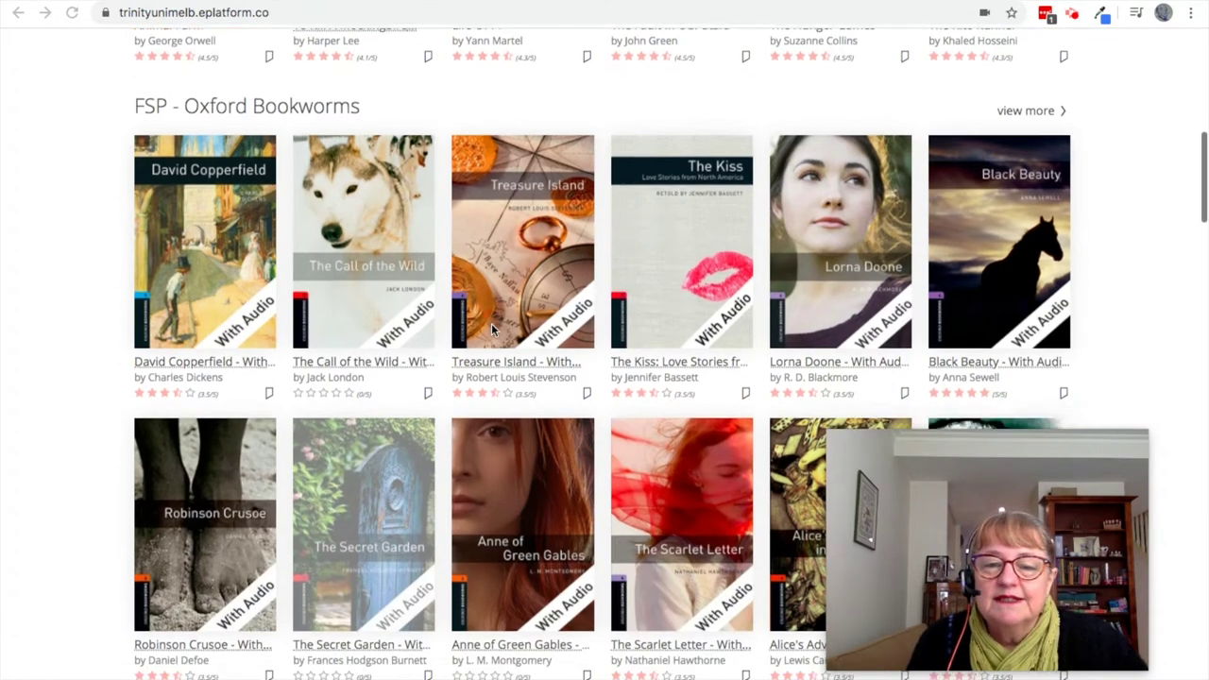
scroll(491, 322, "up", 1)
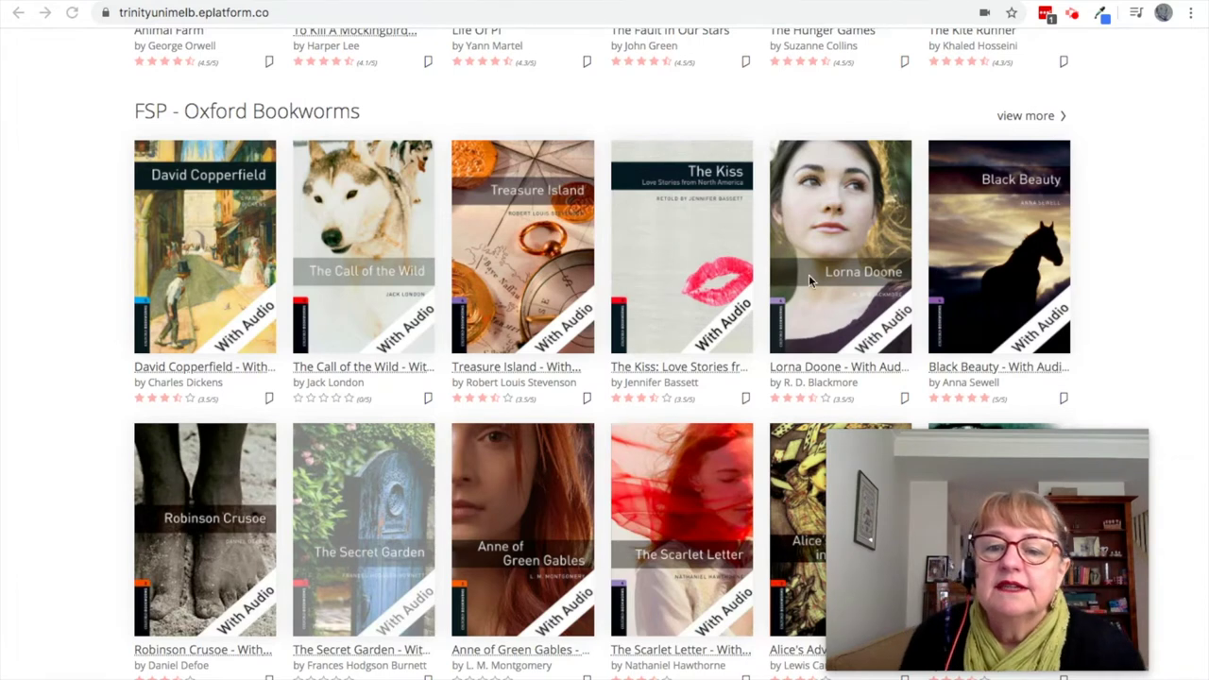
Open Black Beauty's page, sign in, and view the 2-loan maximum notice
left_click(1009, 253)
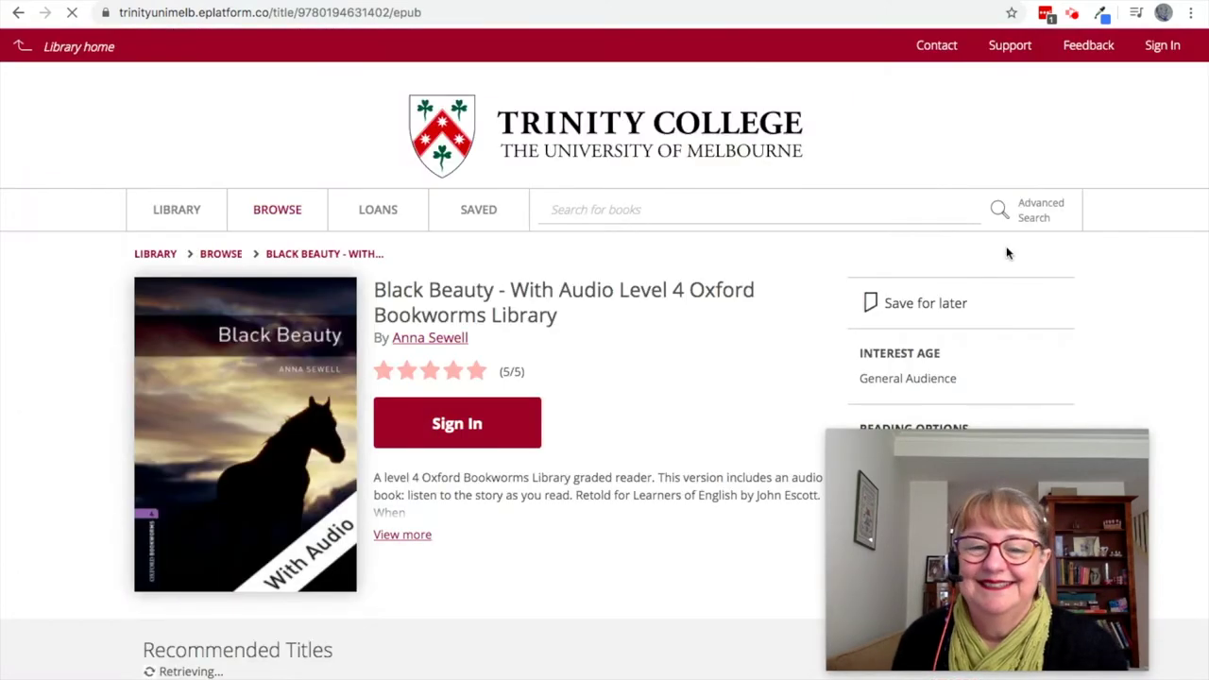
left_click(447, 425)
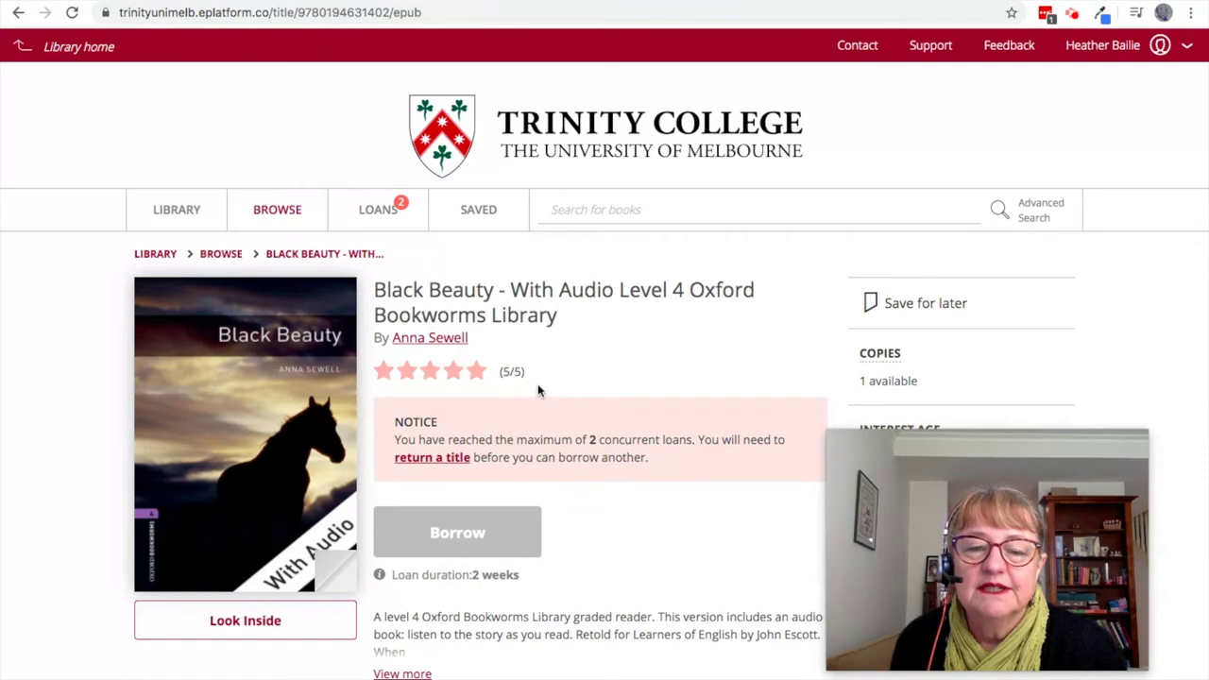
scroll(537, 390, "down", 1)
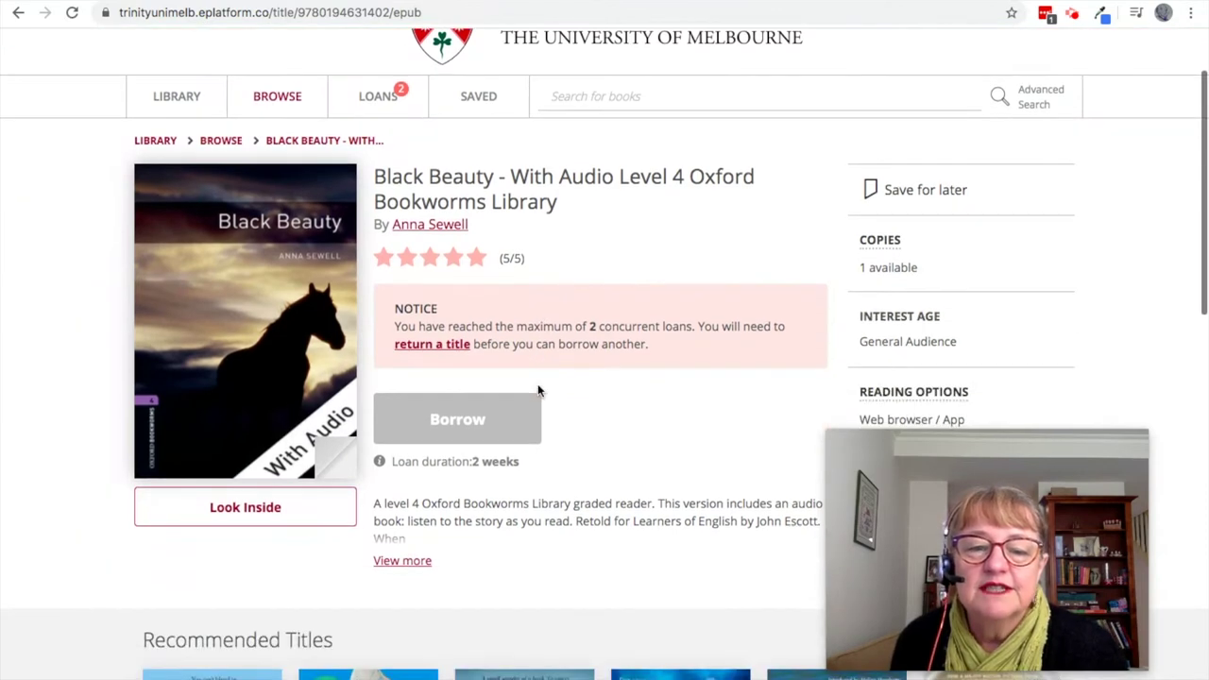
Return The Secret Garden from current loans and go back to Black Beauty's page
left_click(438, 346)
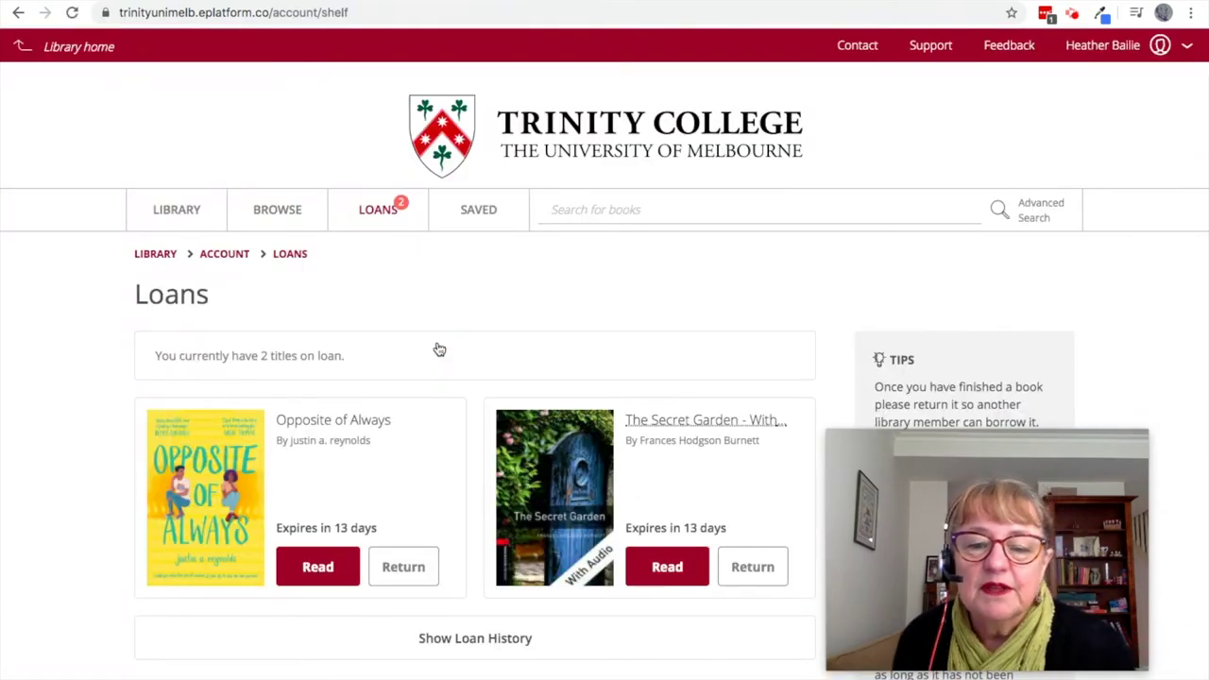
left_click(754, 571)
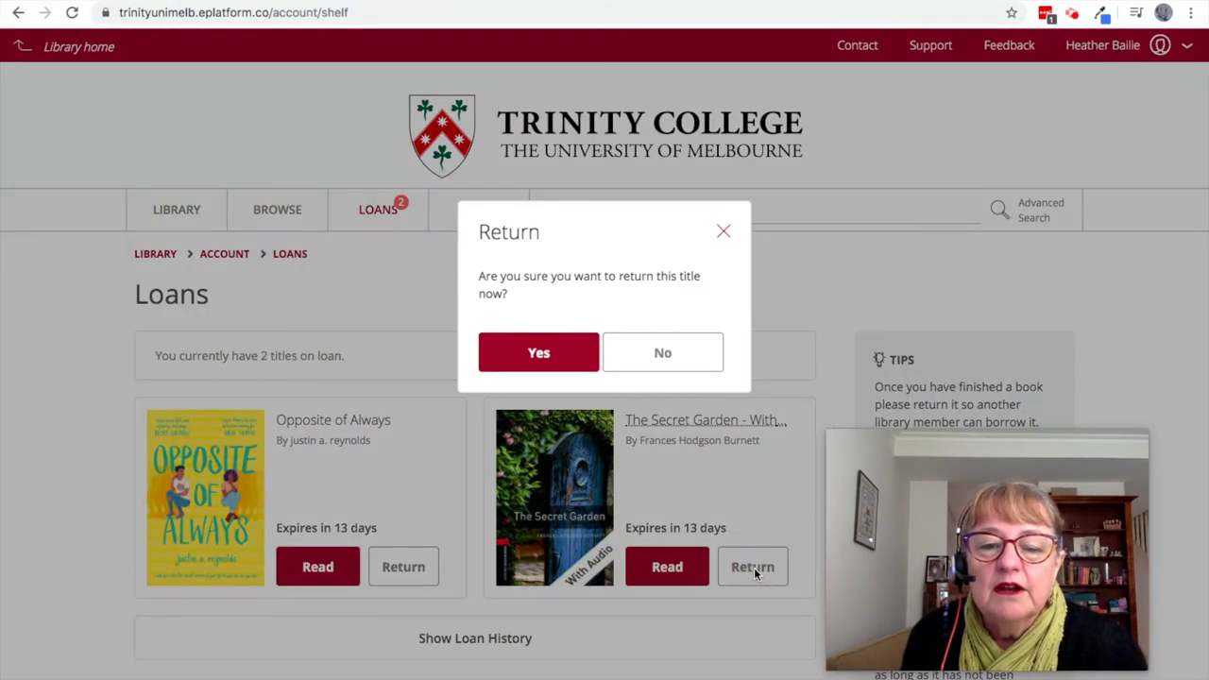
left_click(545, 351)
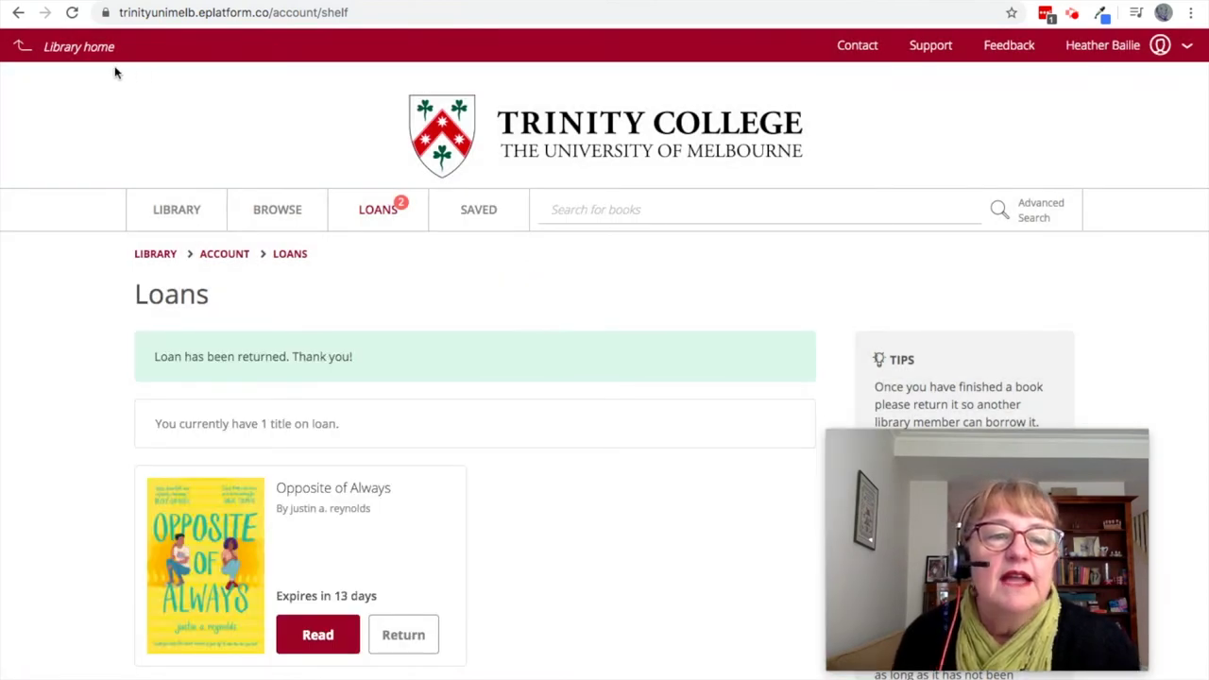
left_click(18, 14)
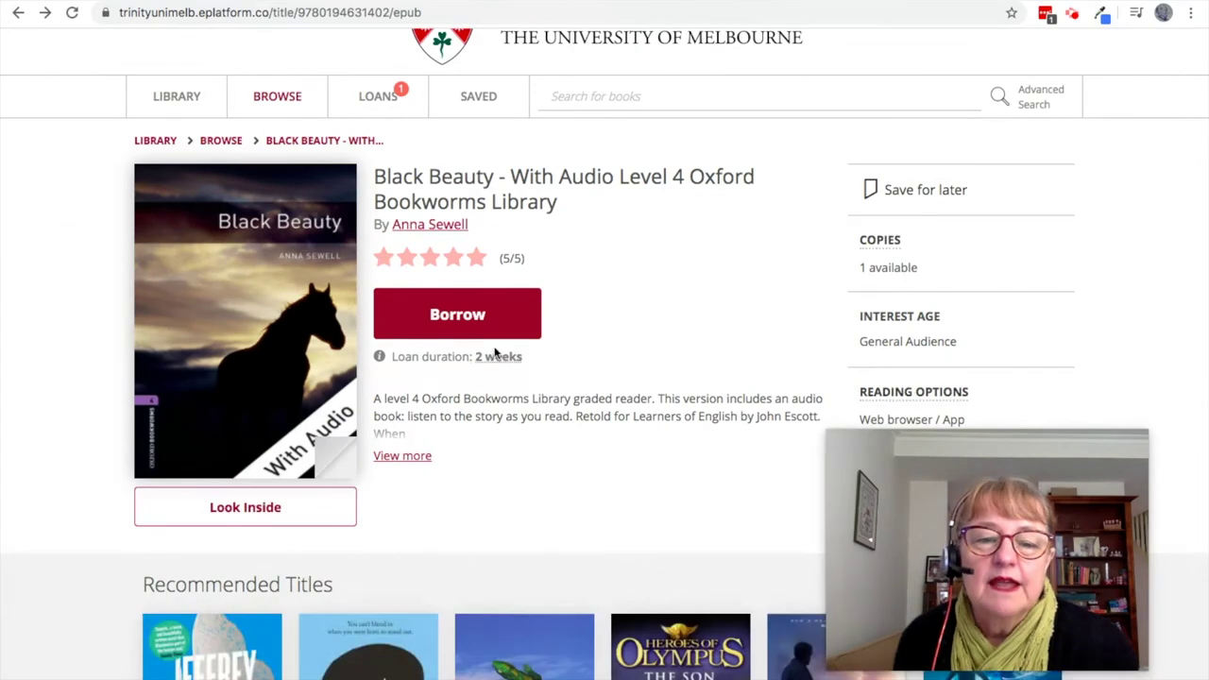
Borrow Black Beauty, begin reading, and page forward to chapter I, 'My first home'
left_click(454, 317)
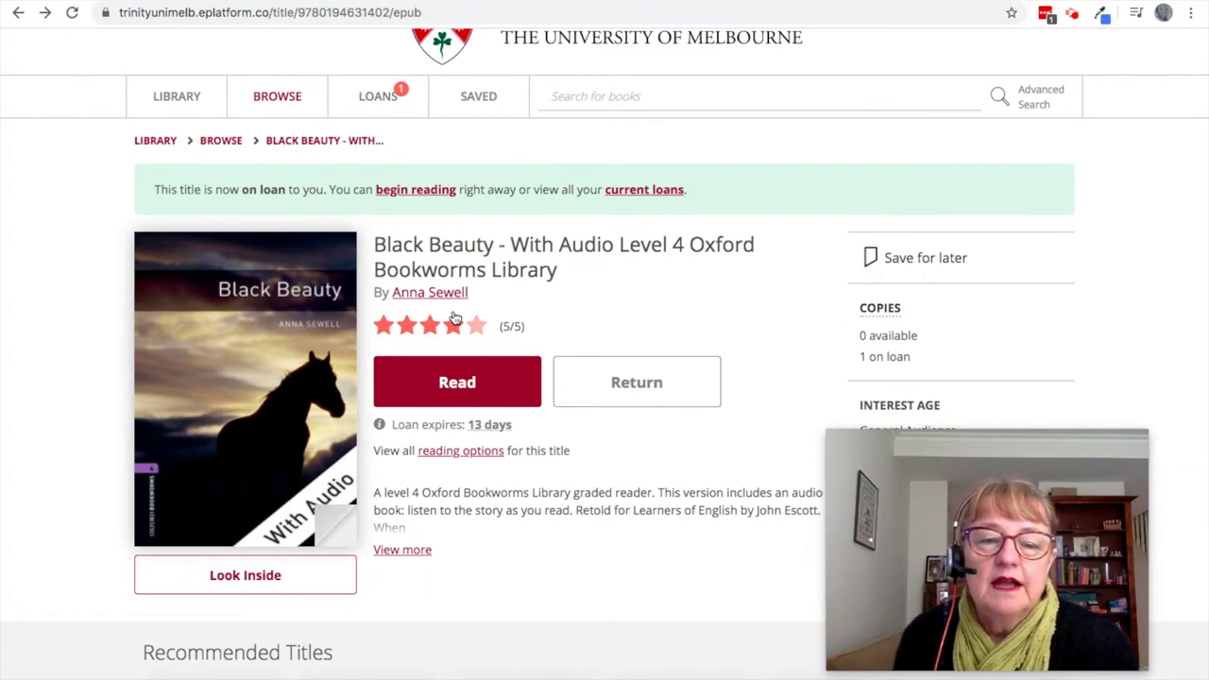
left_click(424, 192)
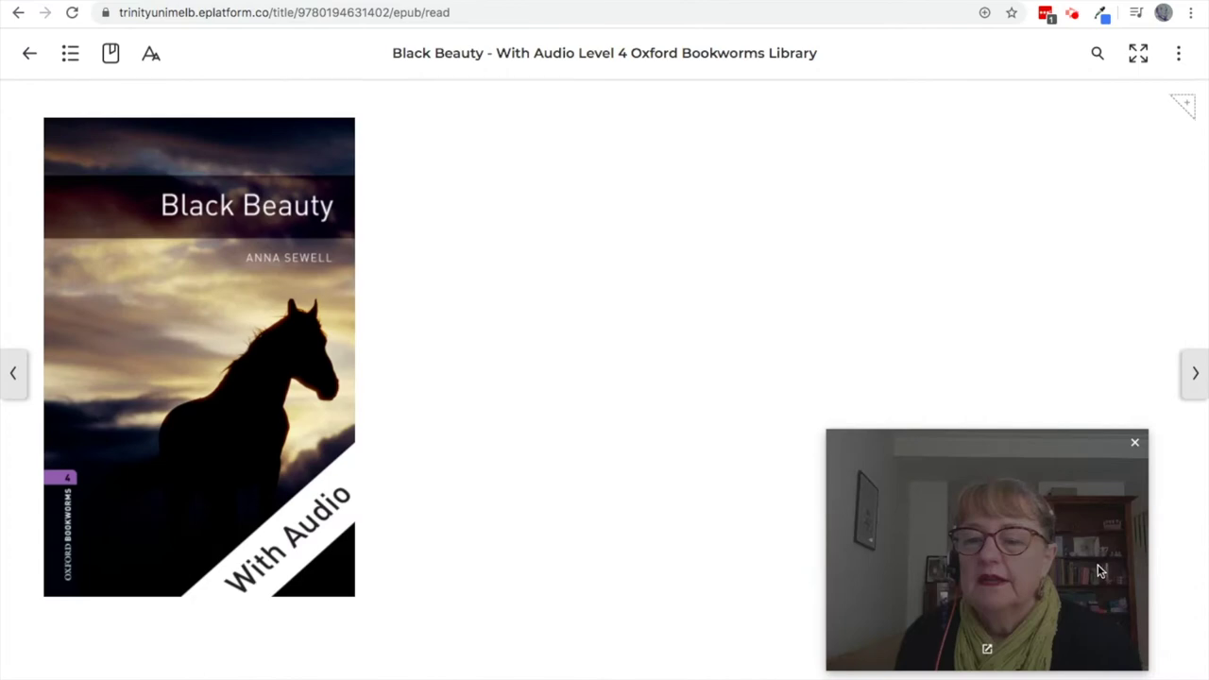
left_click(1195, 376)
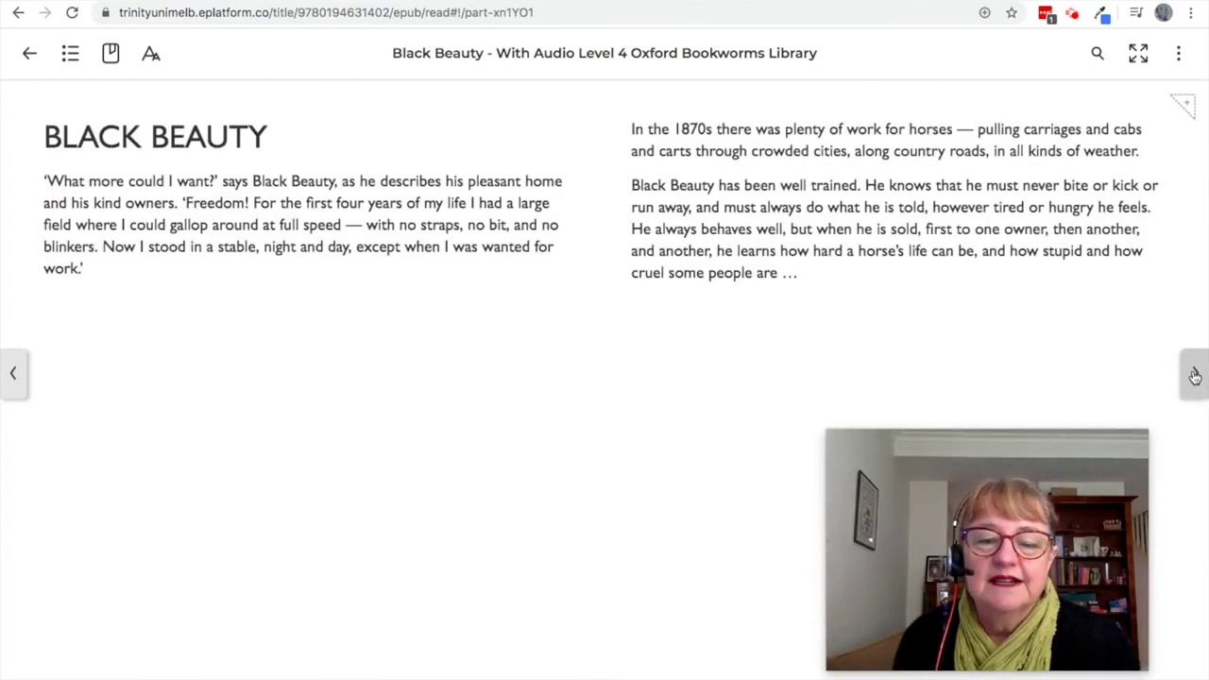
left_click(1195, 378)
left_click(1194, 381)
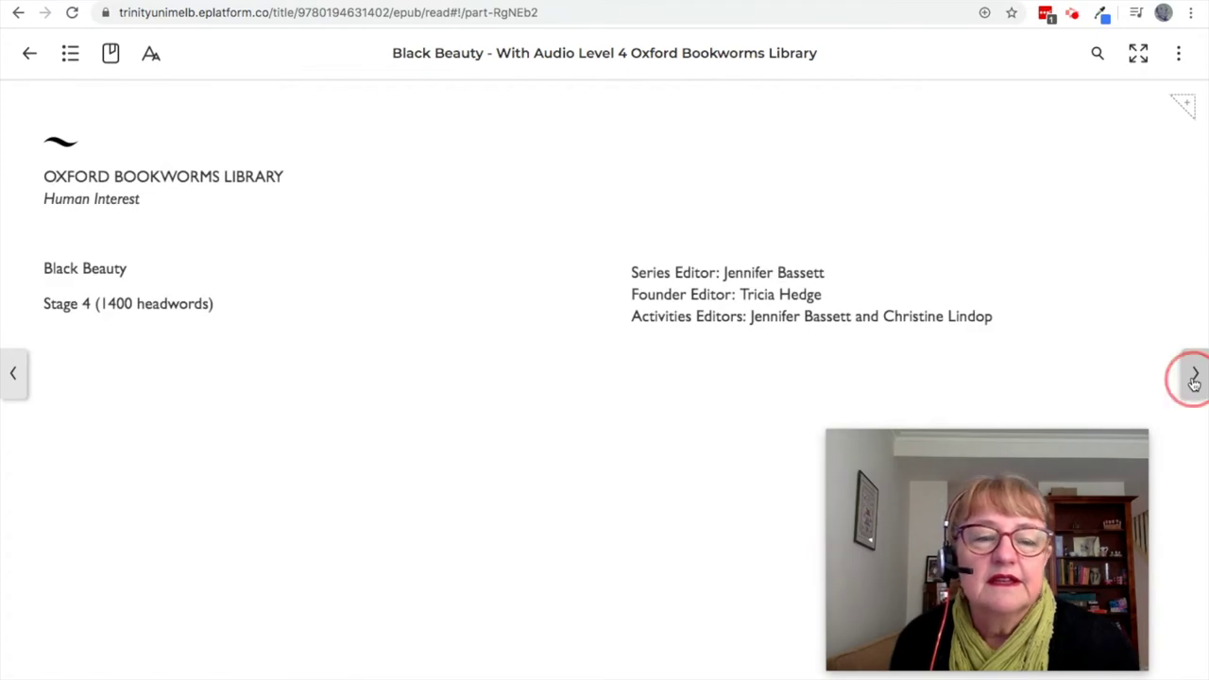
left_click(1195, 378)
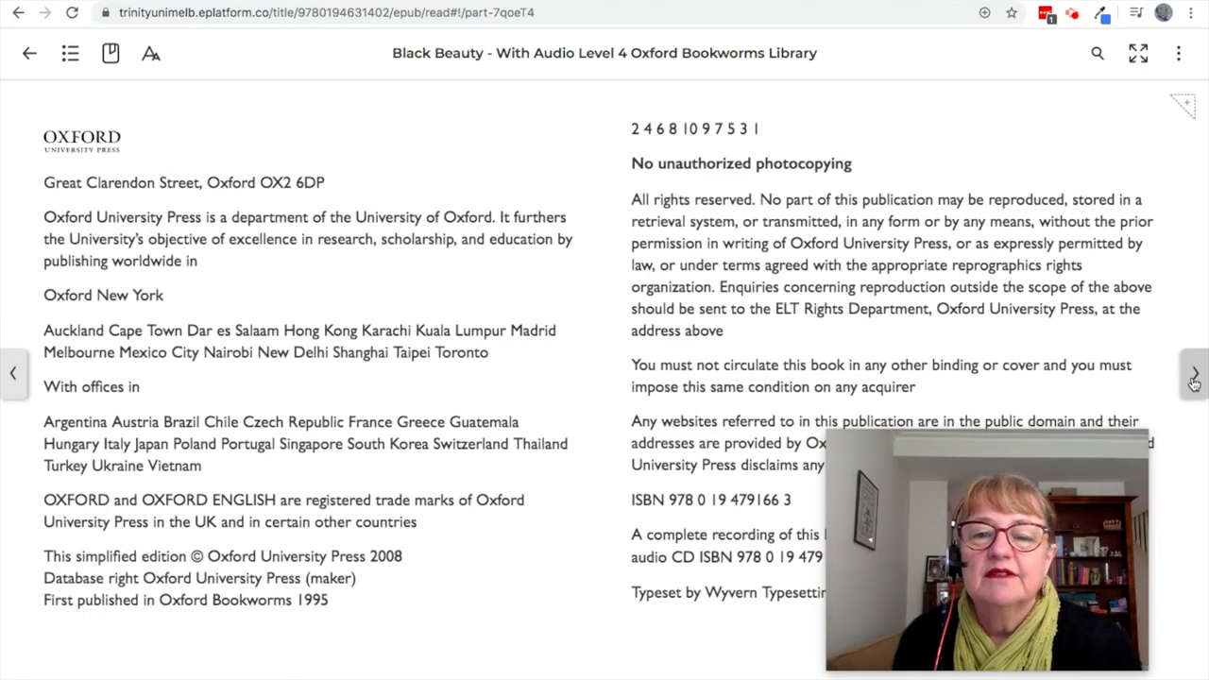
left_click(1195, 377)
left_click(1194, 379)
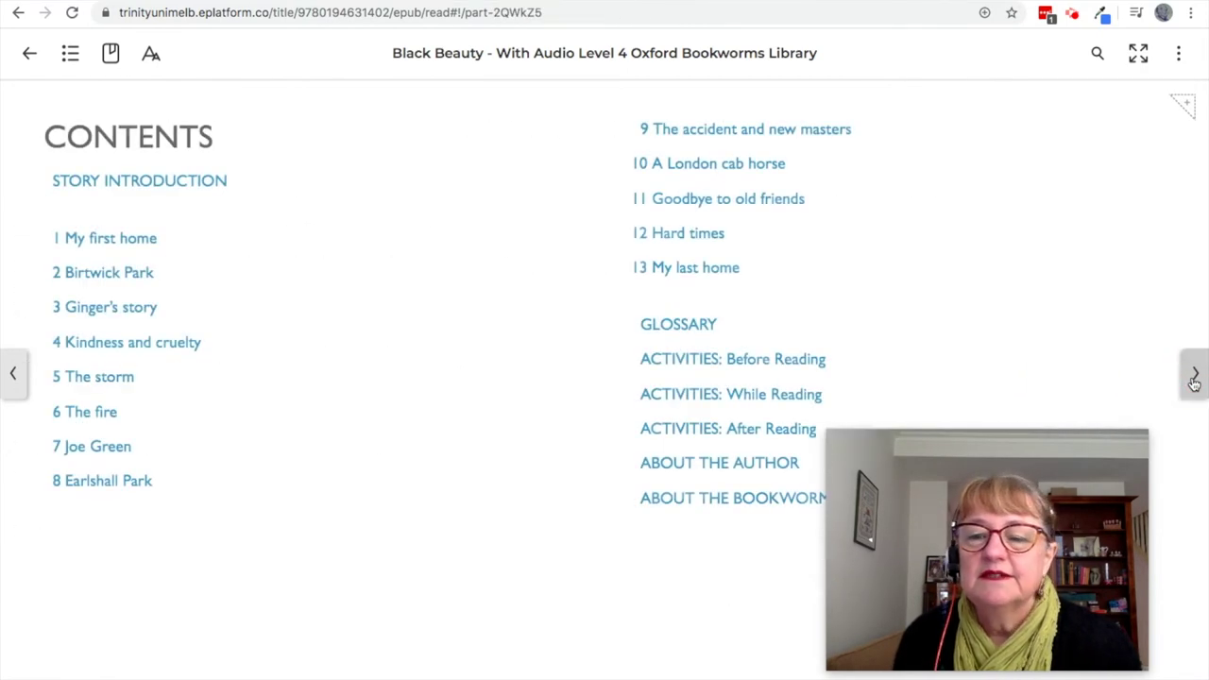
left_click(1194, 378)
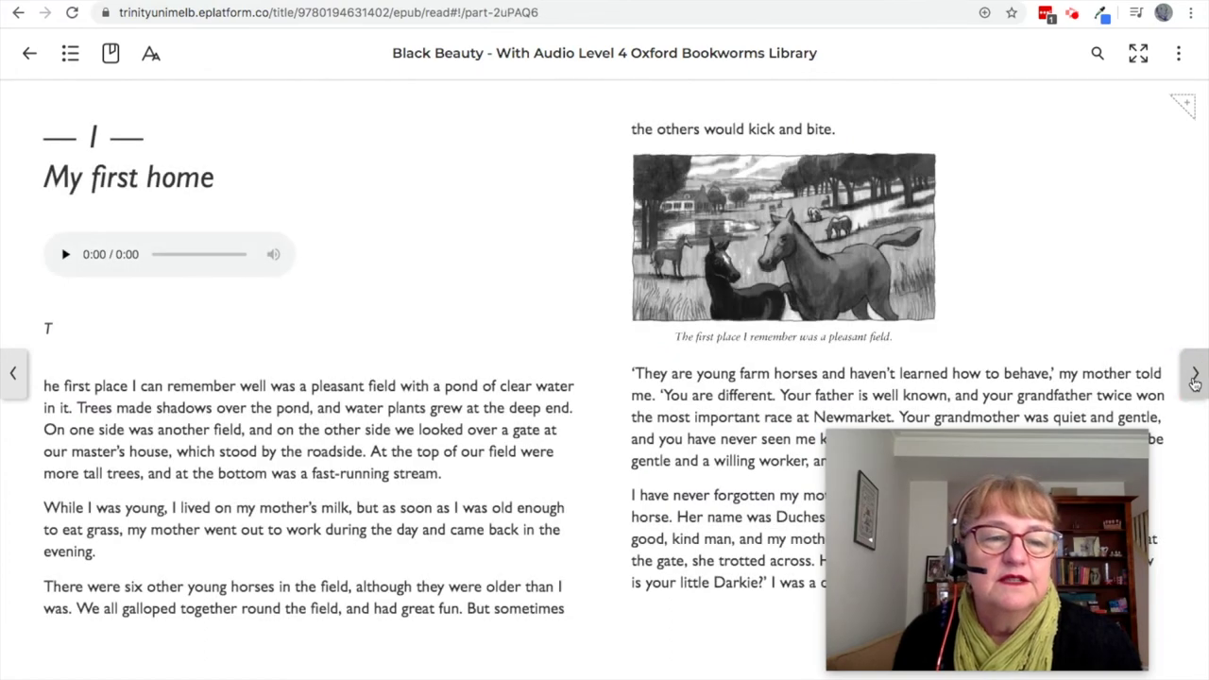